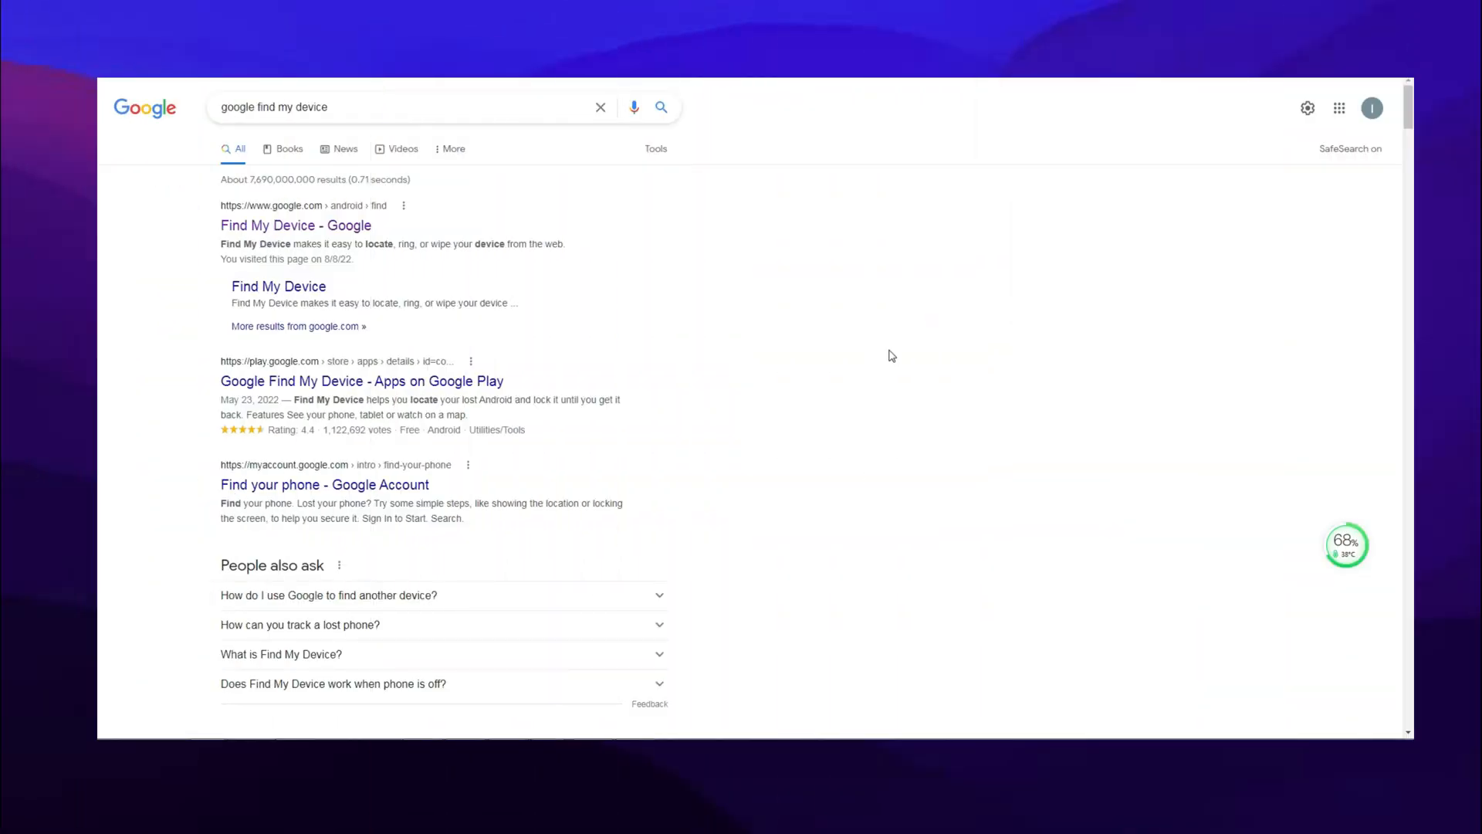
# - Reach the Google account password prompt from the 'Find My Device - Google' search result
pyautogui.click(333, 226)
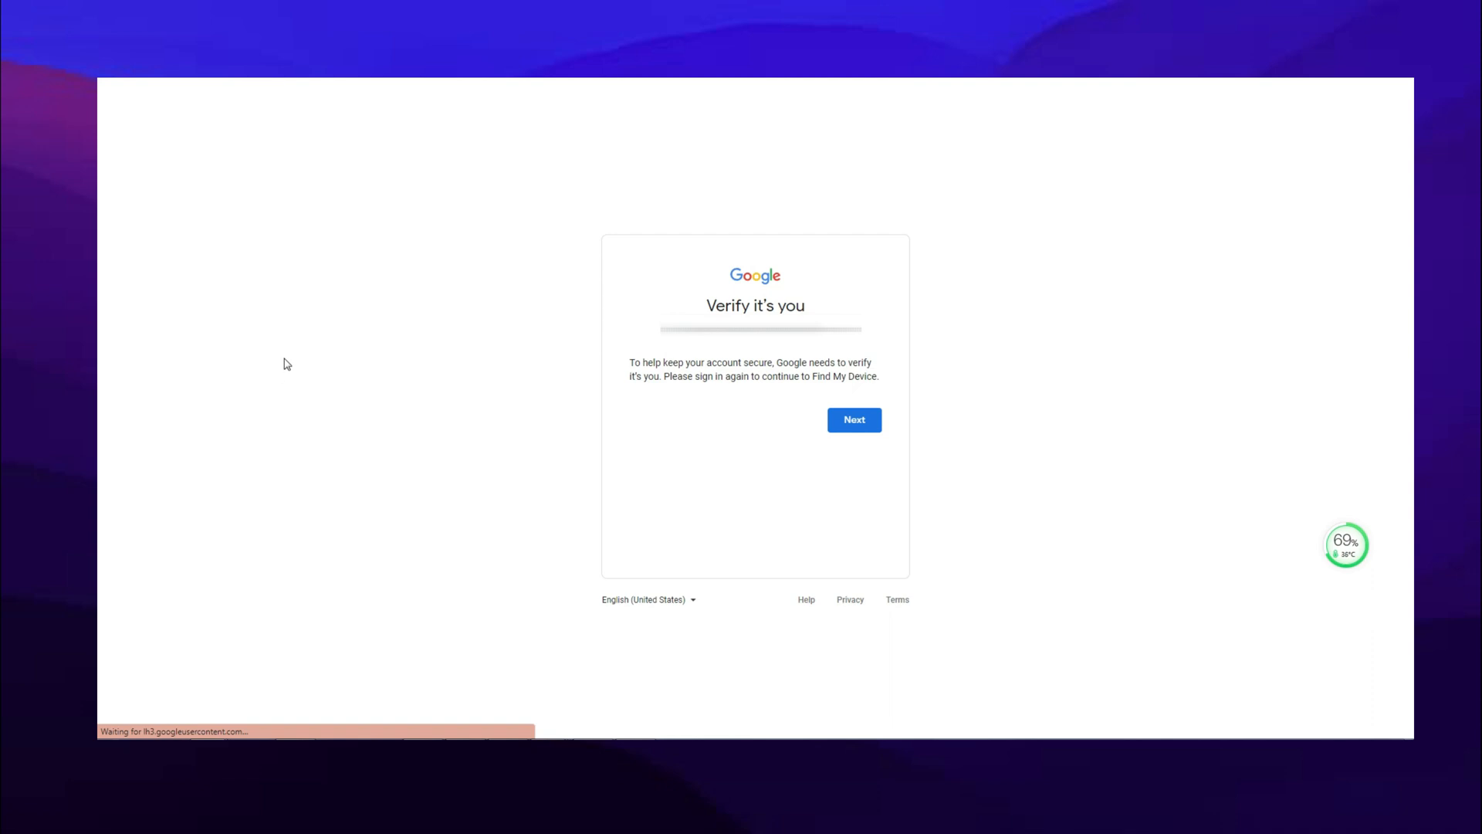
pyautogui.click(861, 426)
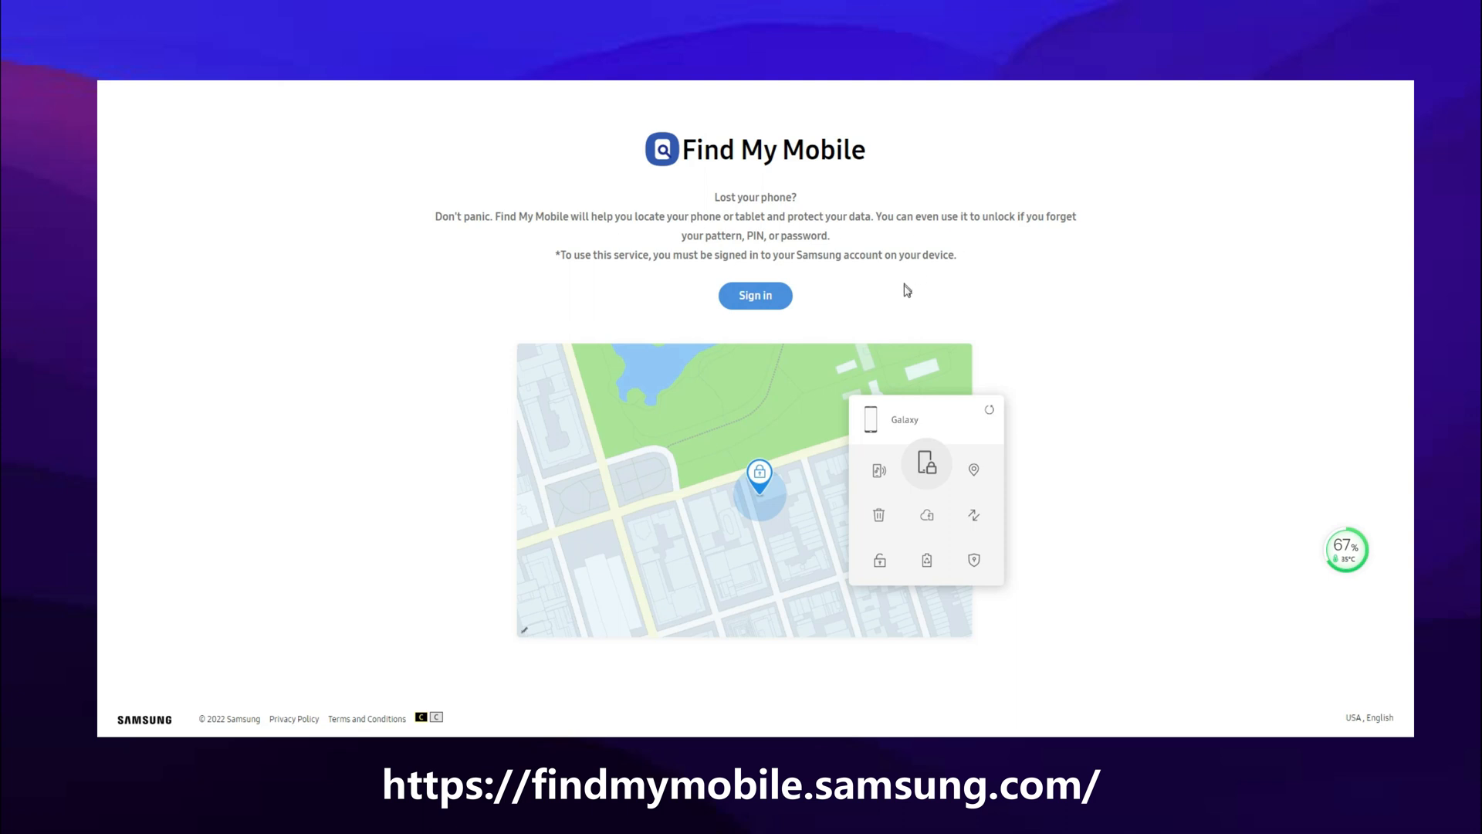
# - Begin Samsung account sign-in from the findmymobile.samsung.com landing page
pyautogui.click(766, 299)
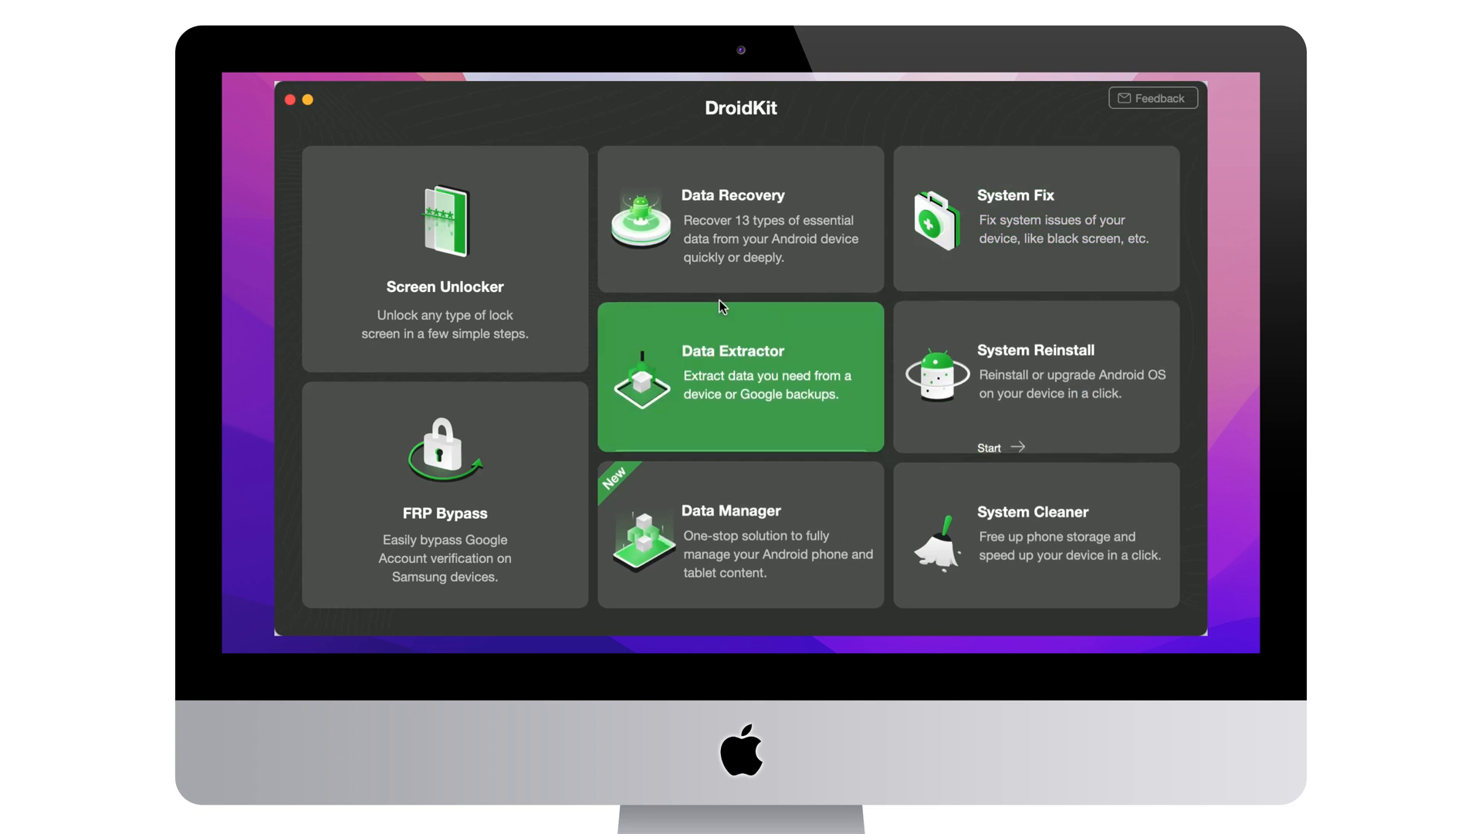
# - Launch Screen Unlocker and confirm the phone as 'Device connected' by USB
pyautogui.click(474, 280)
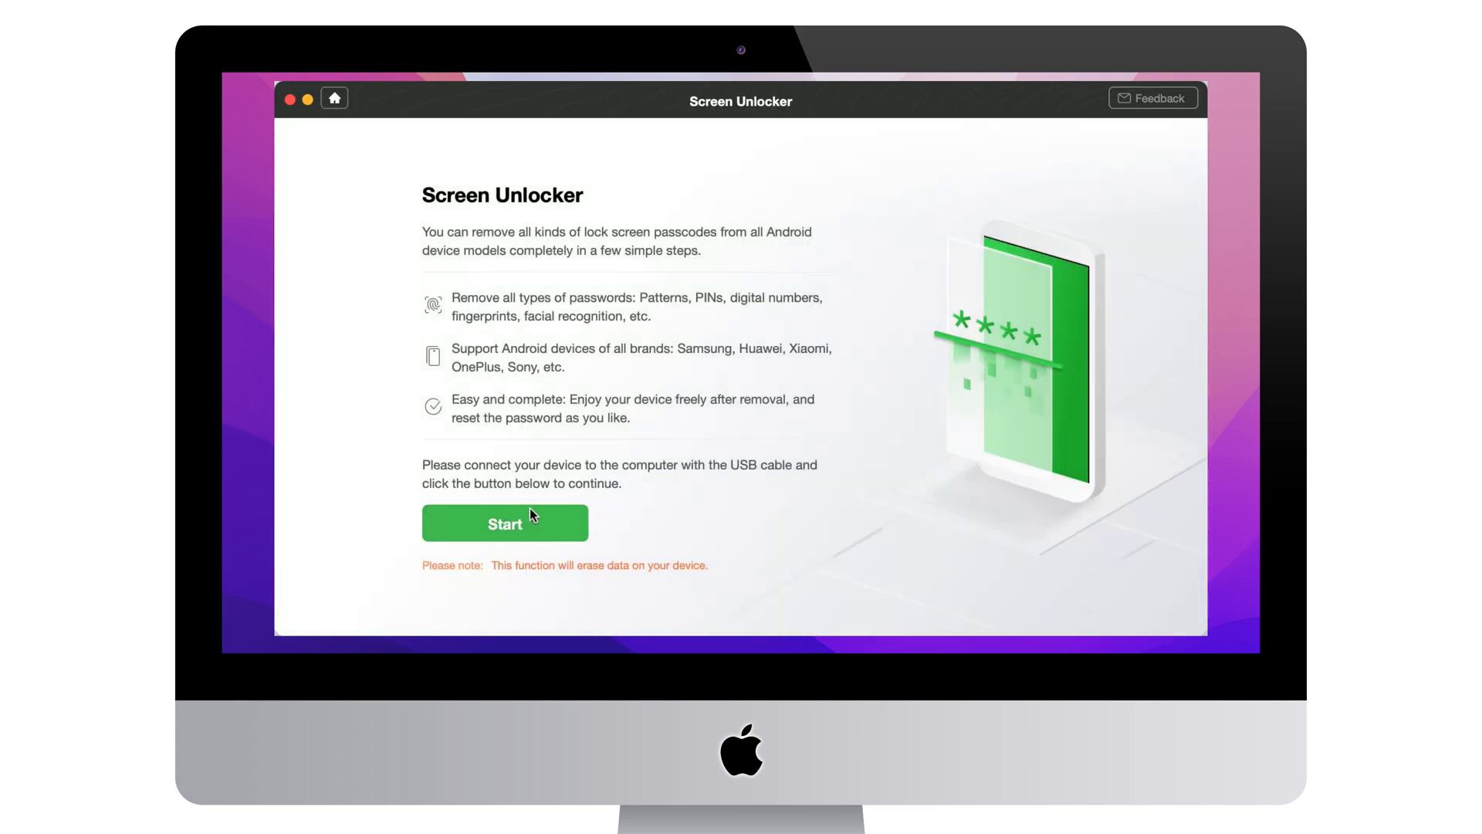
pyautogui.click(530, 515)
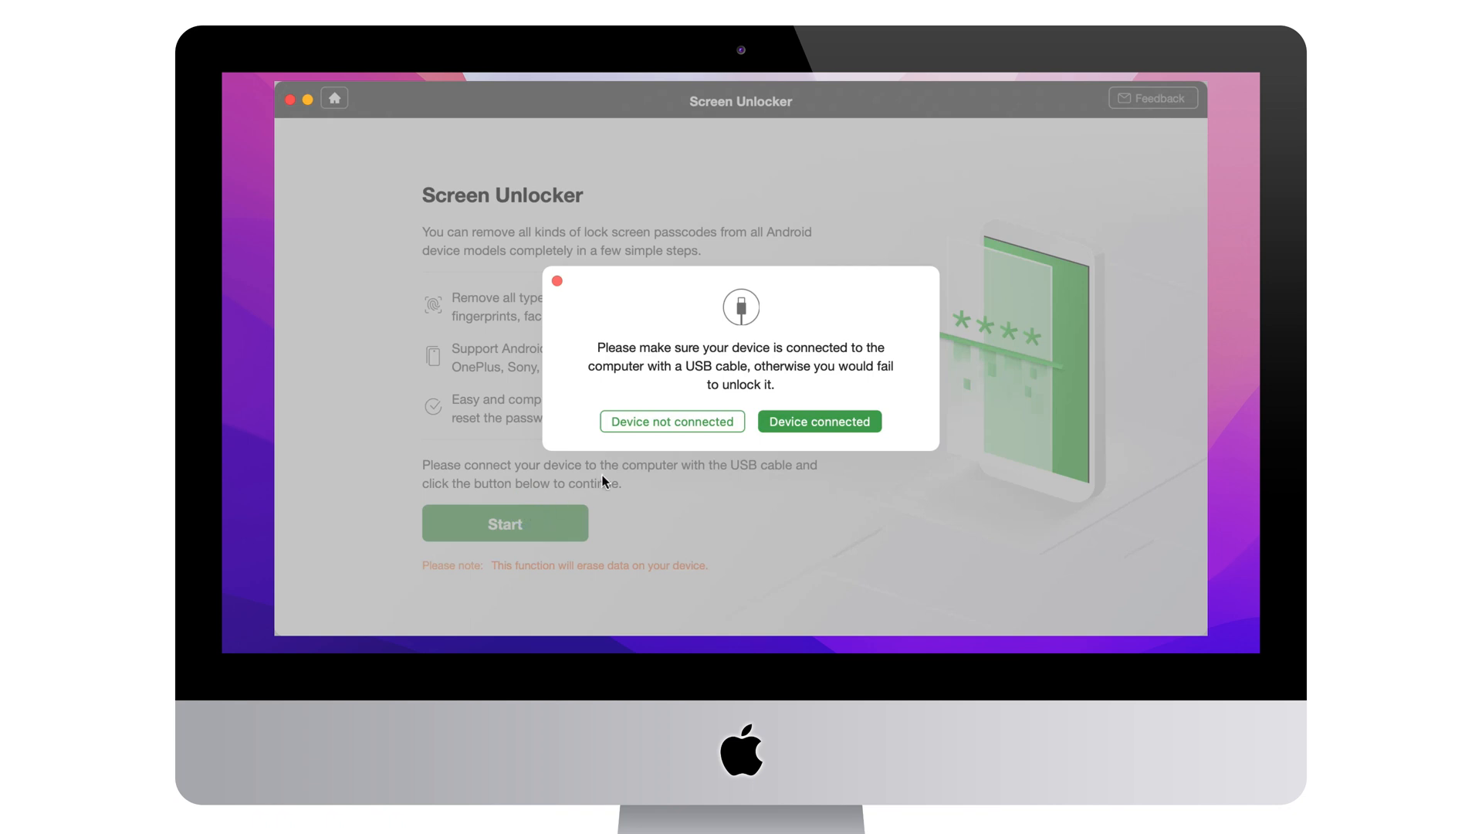
pyautogui.click(832, 424)
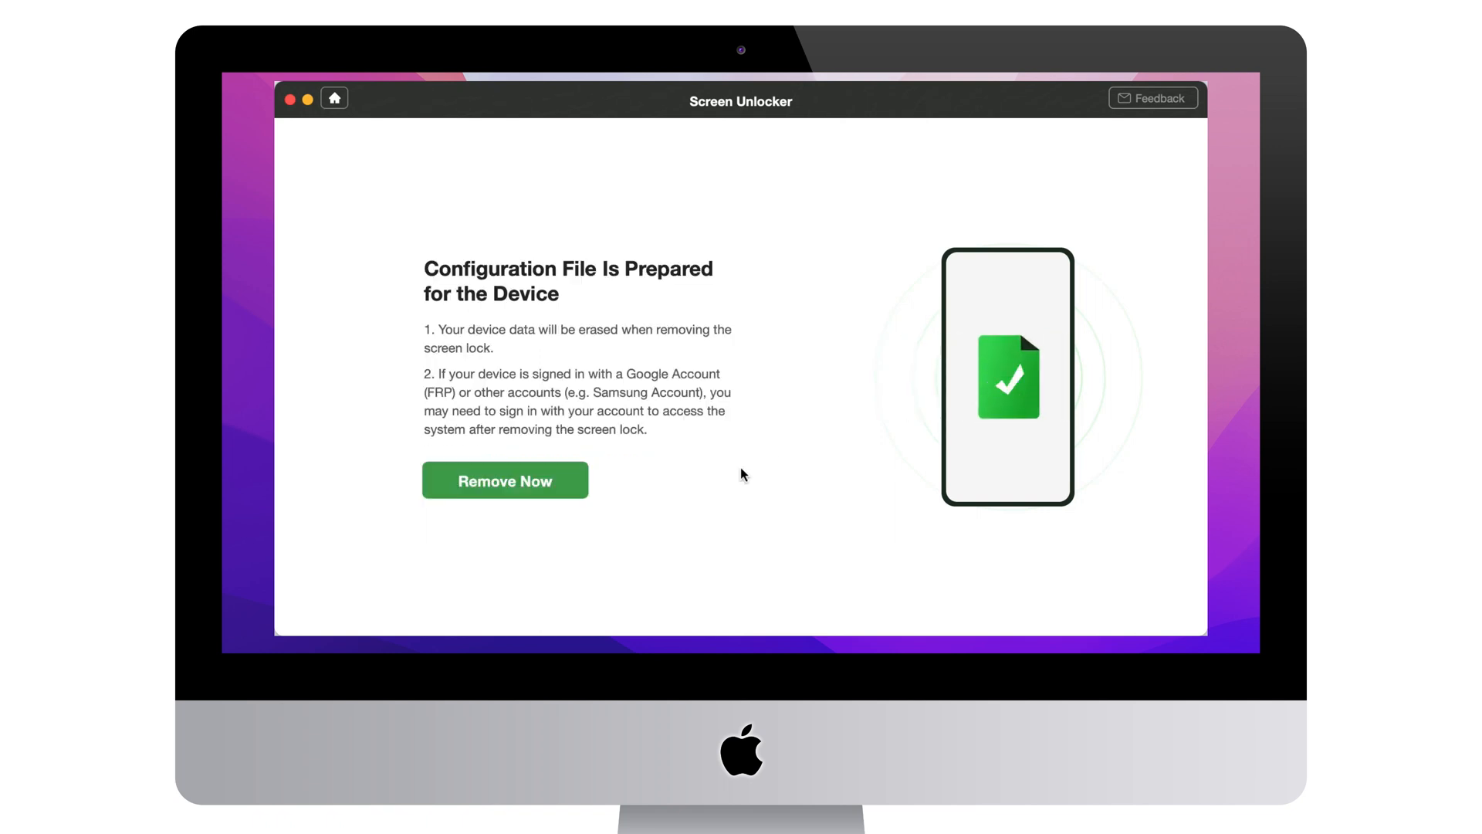
# - Remove Now and follow the 'Device without Home Button' recovery steps to 100% completion
pyautogui.click(515, 480)
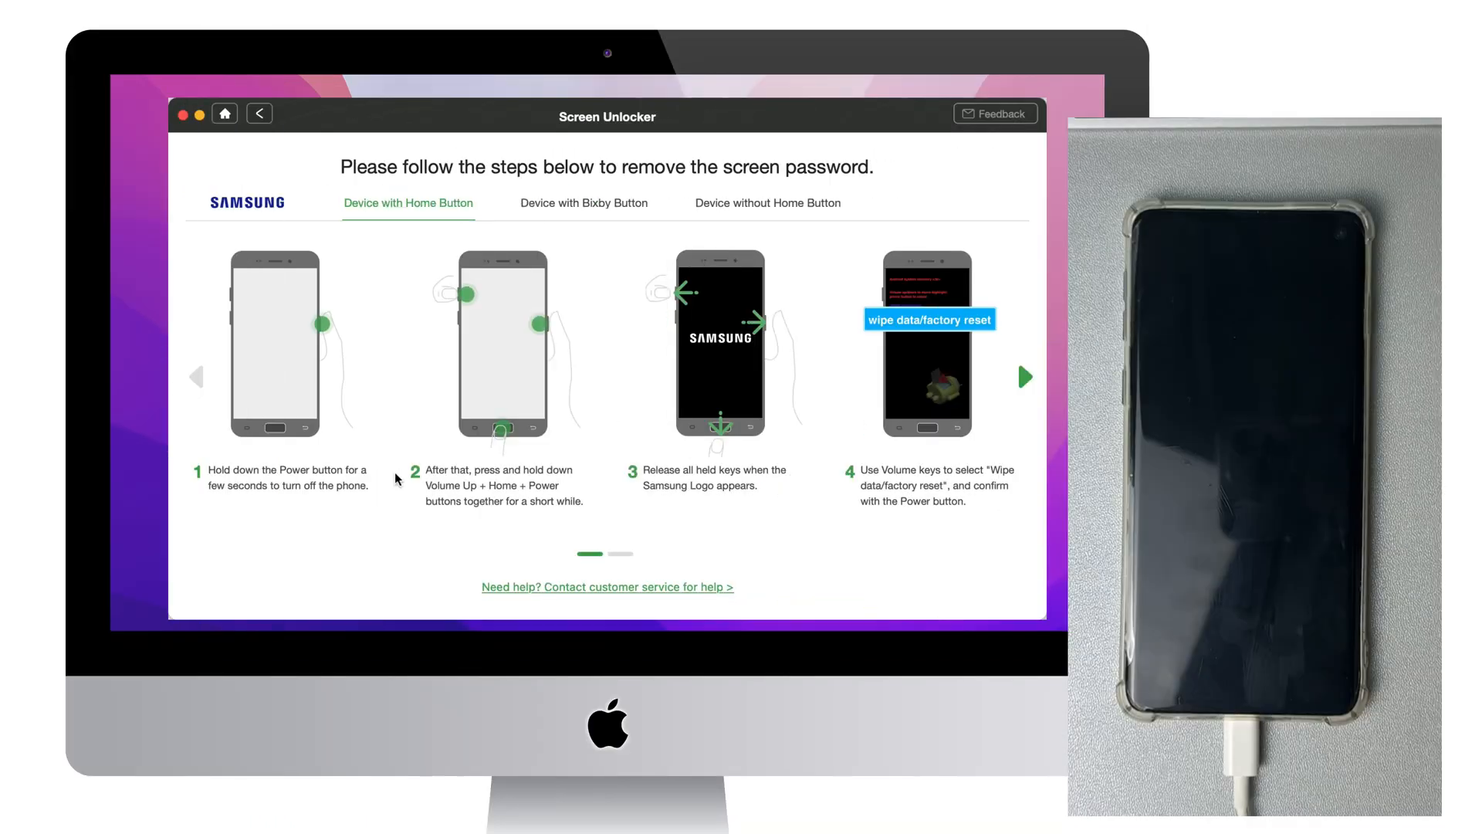
pyautogui.click(716, 210)
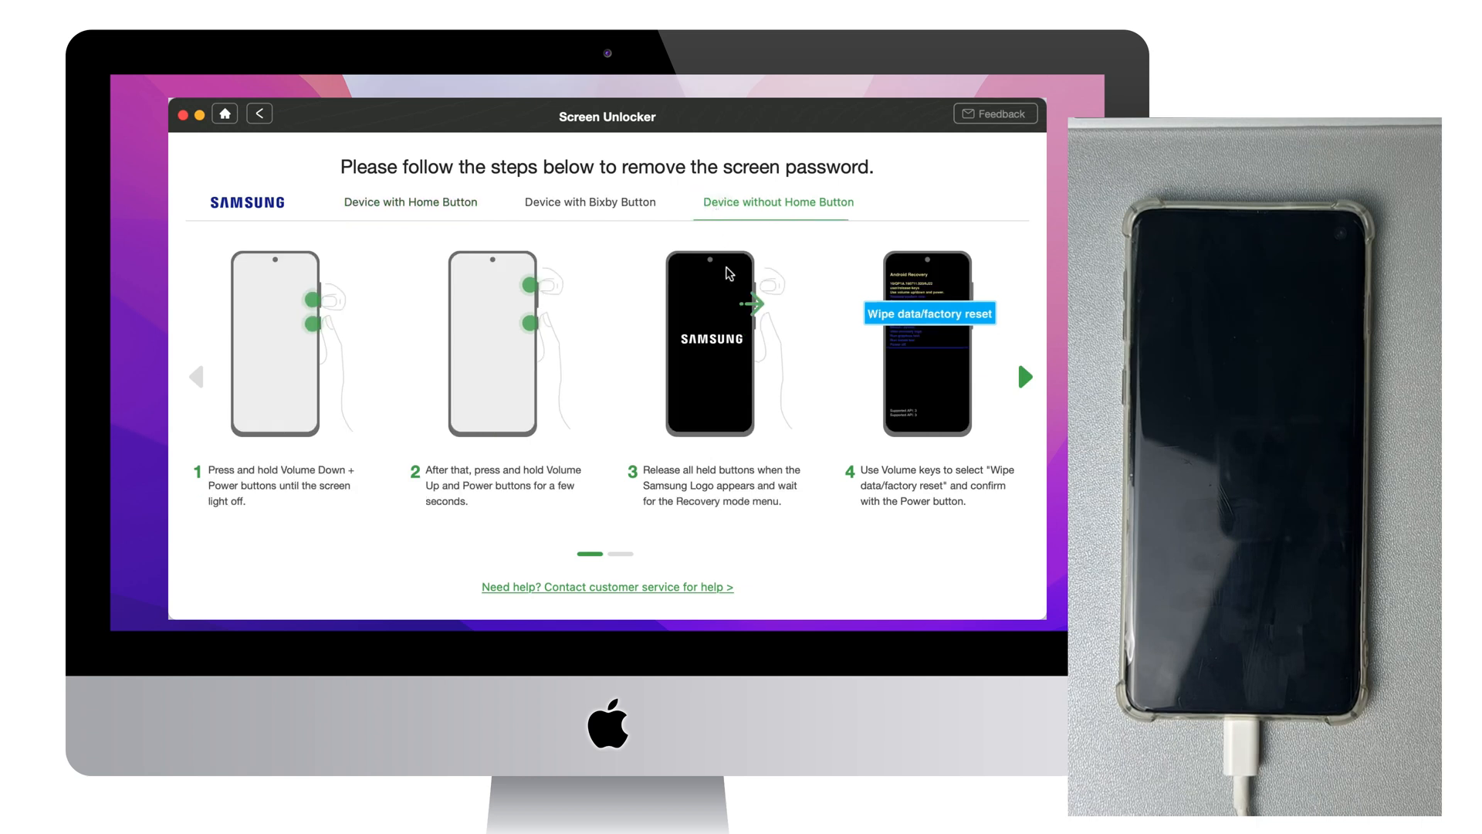